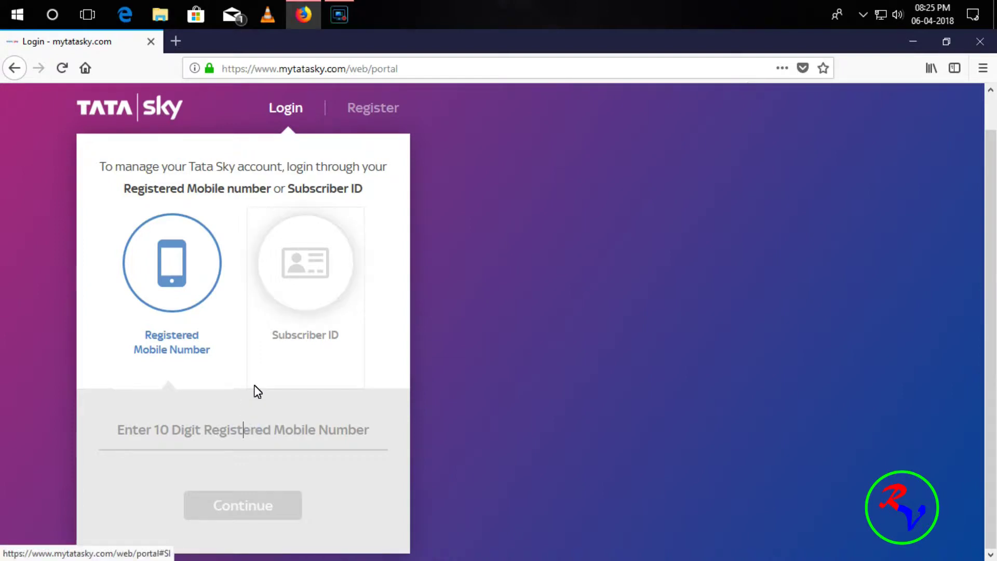
# Log in to the account with the customer's login number and review the balance and recharge details on the home page
pyautogui.hotkey('ctrl', 'v')
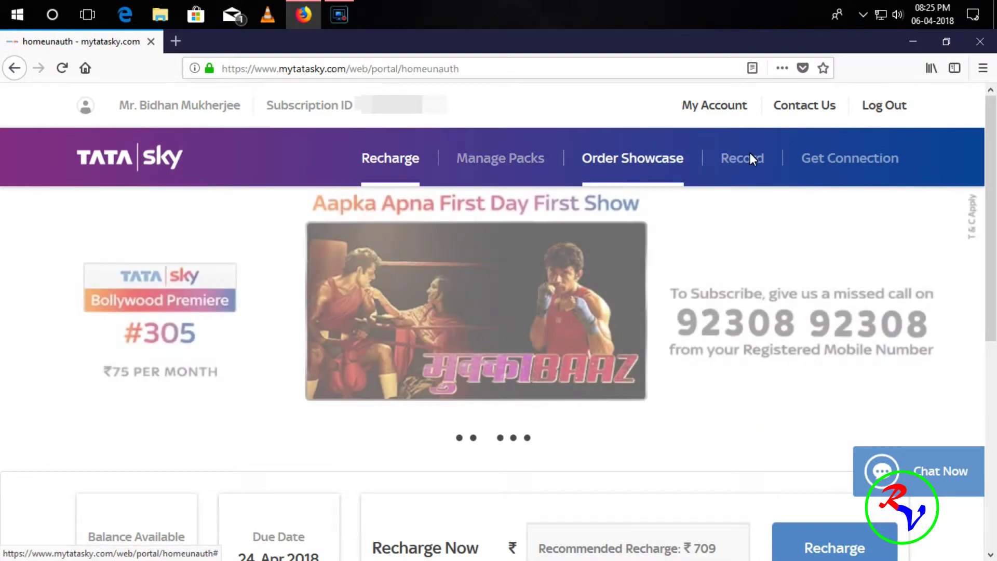
pyautogui.scroll(-5, 632, 319)
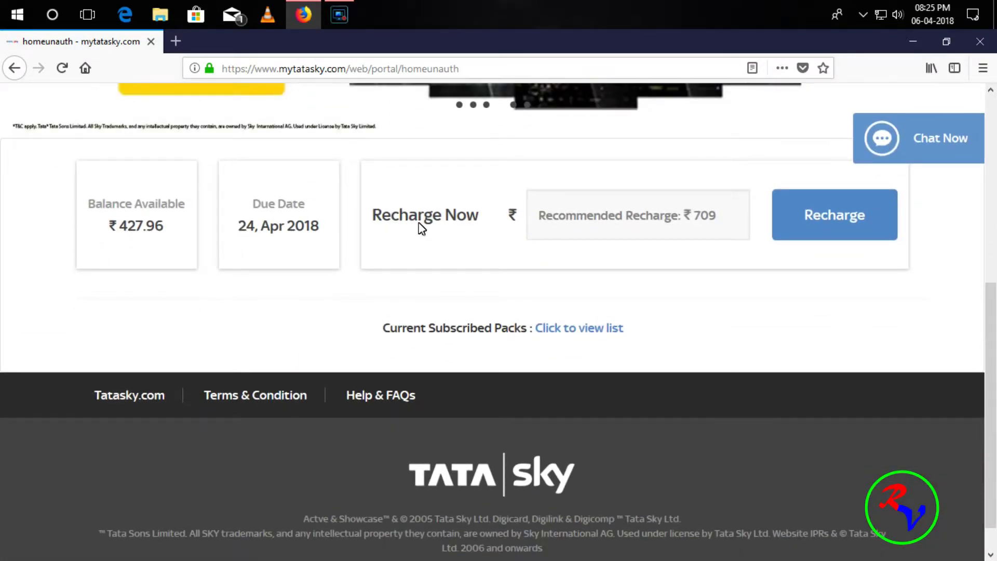
pyautogui.scroll(5, 573, 224)
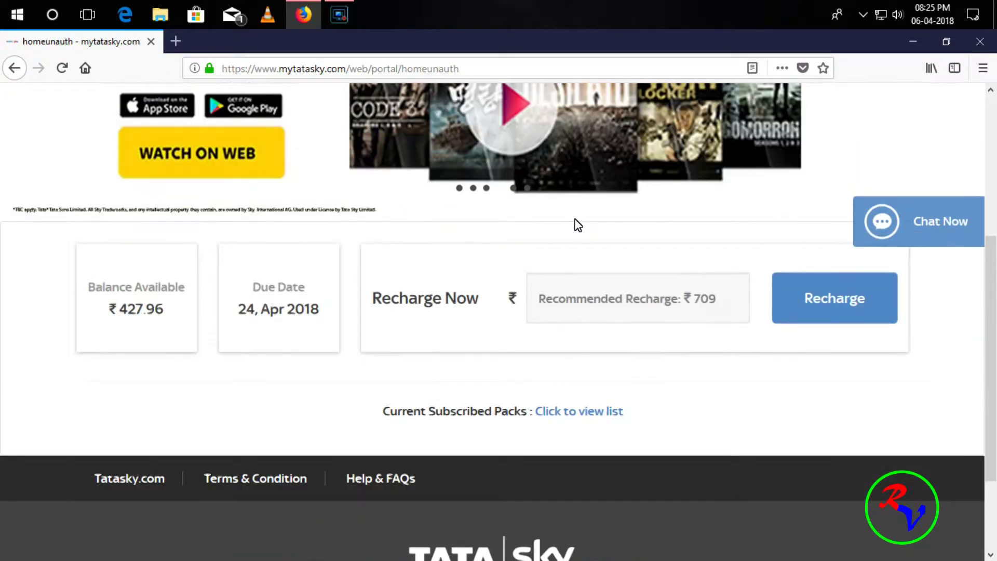
# Open the Manage Packs section by submitting the account password, and decline saving the password in the browser
pyautogui.click(504, 162)
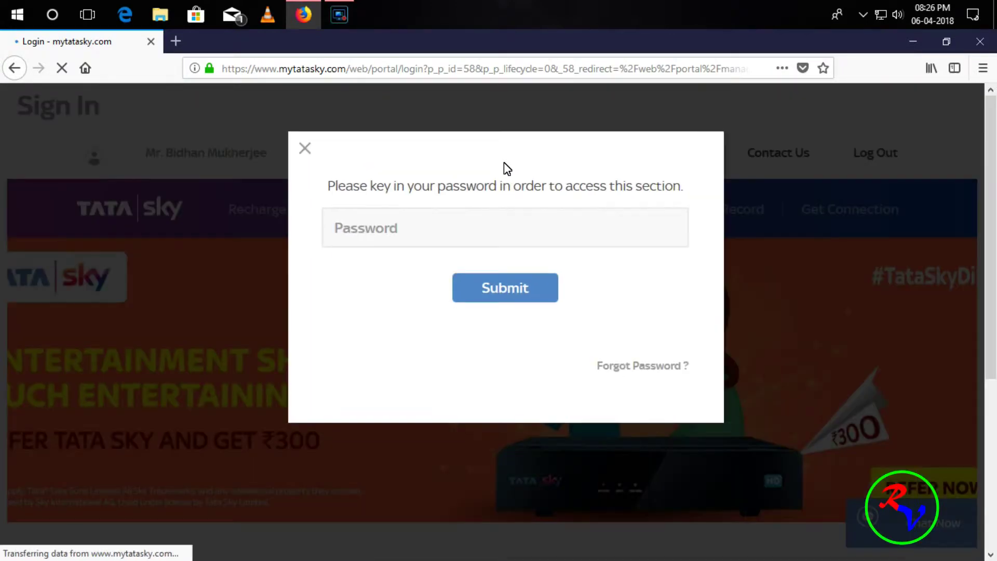
pyautogui.click(444, 223)
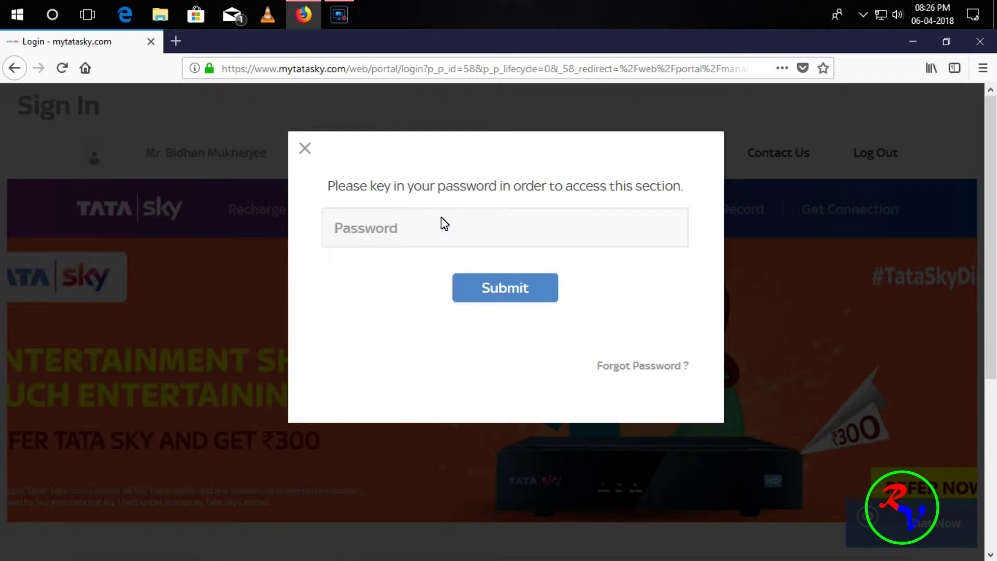
pyautogui.write('•')
pyautogui.press('Return')
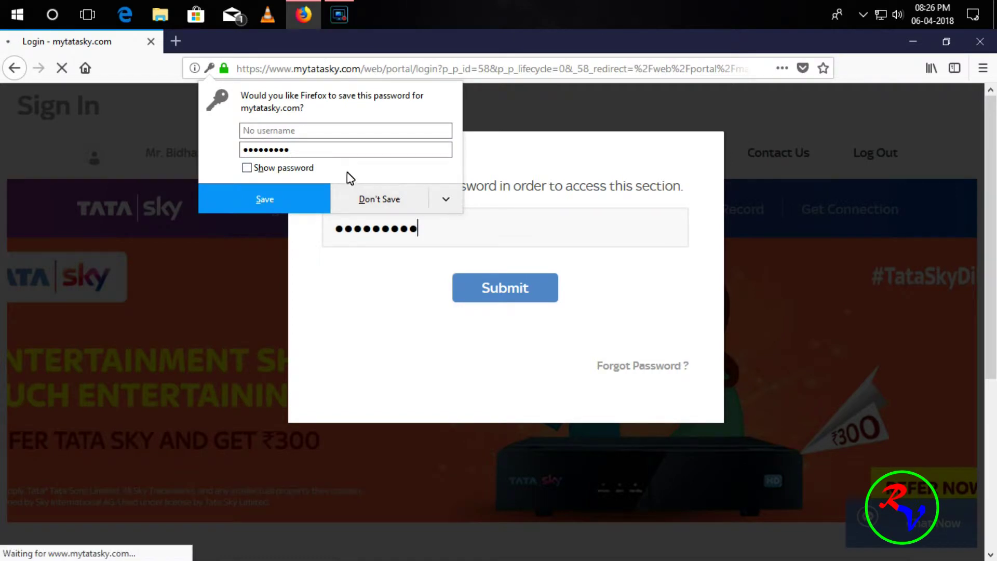
pyautogui.click(362, 200)
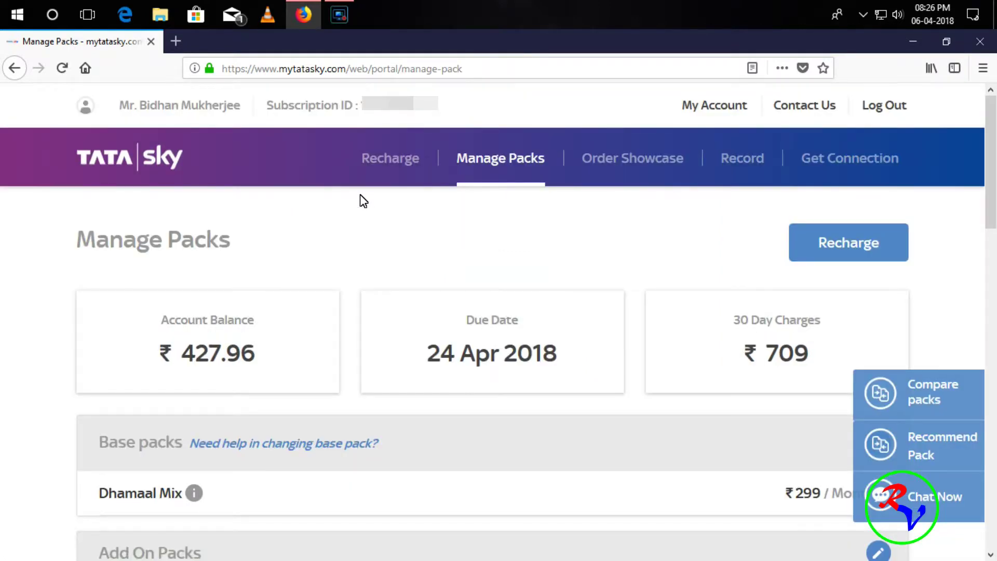
# Review the subscribed packs and open the HD Channels & Services group for adding or changing packs
pyautogui.scroll(-5, 368, 272)
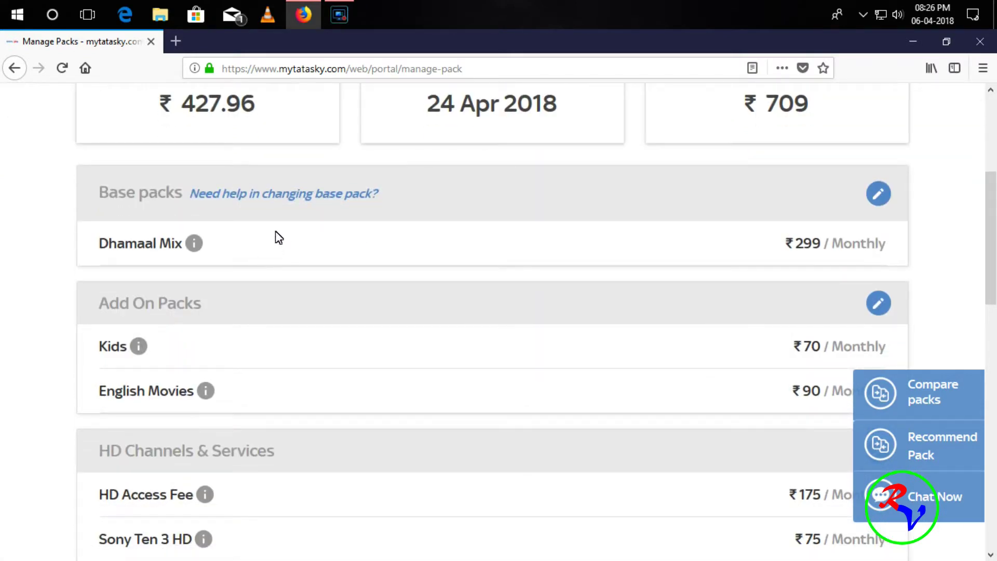
pyautogui.scroll(-2, 318, 232)
pyautogui.scroll(-5, 318, 232)
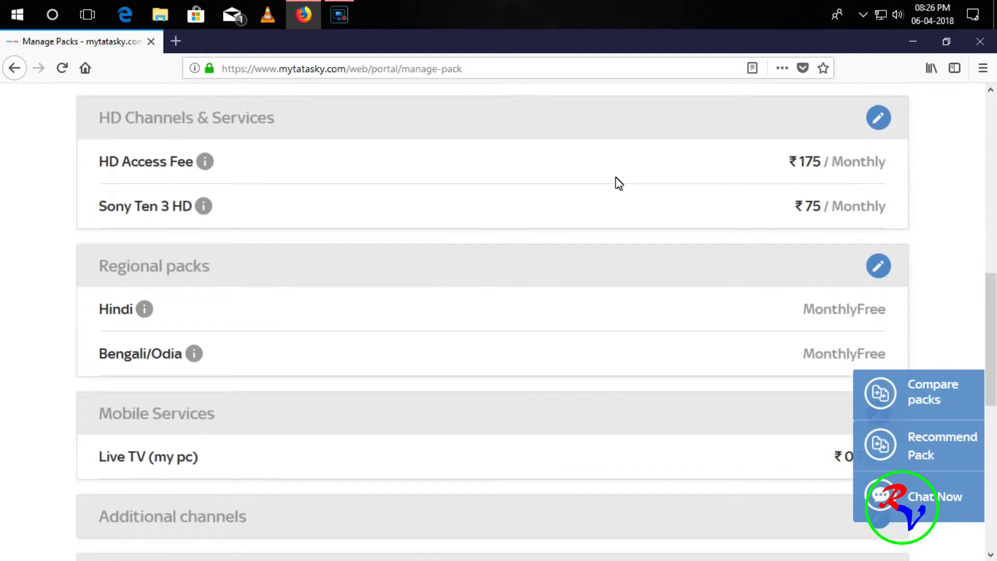
pyautogui.click(877, 117)
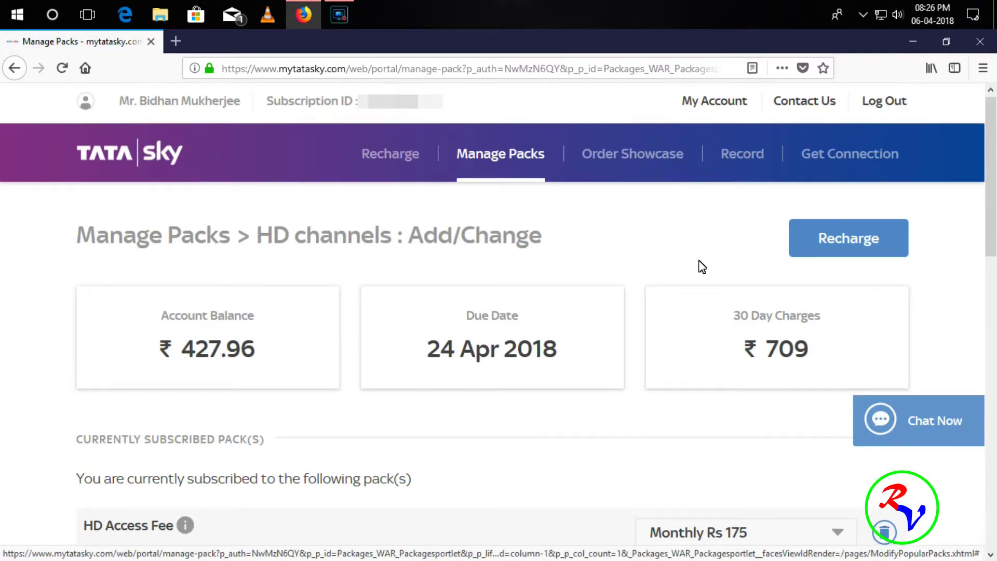
# Mark the Sony Ten 3 HD pack for removal from the currently subscribed HD packs
pyautogui.scroll(-3, 583, 296)
pyautogui.scroll(-2, 583, 296)
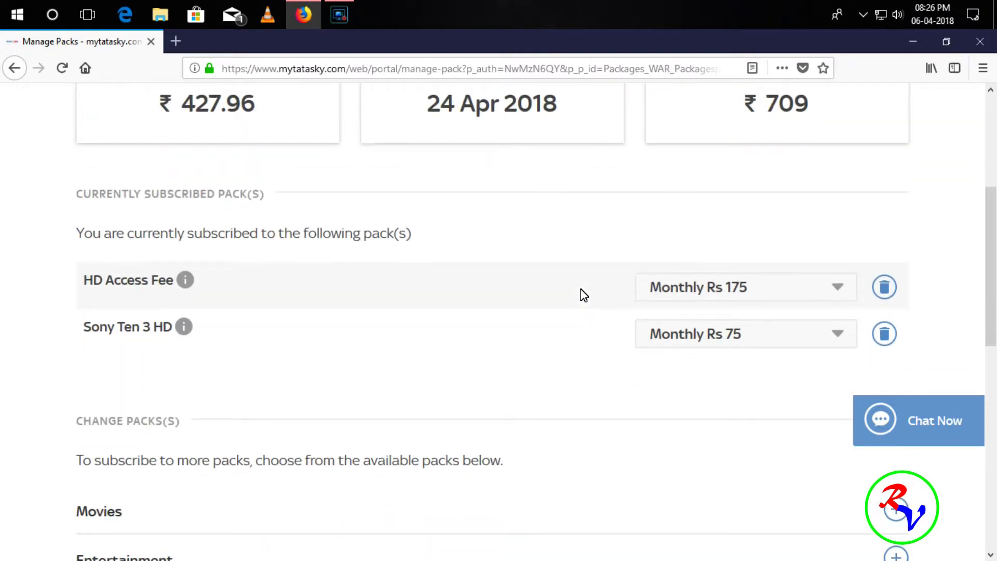
pyautogui.click(884, 335)
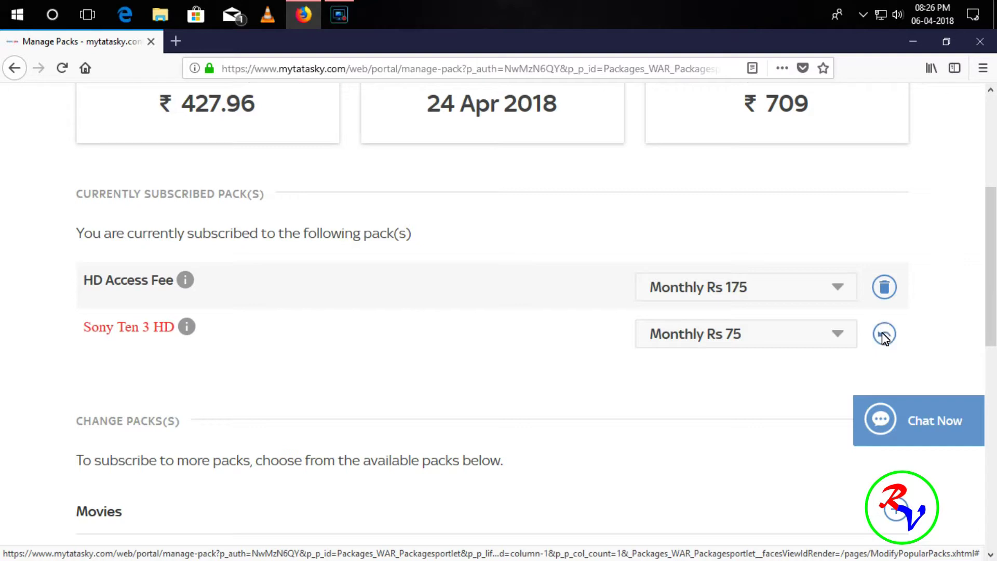
# Open the Add On Packs group for adding or changing packs and check the subscription periods offered for All Sports
pyautogui.scroll(2, 267, 326)
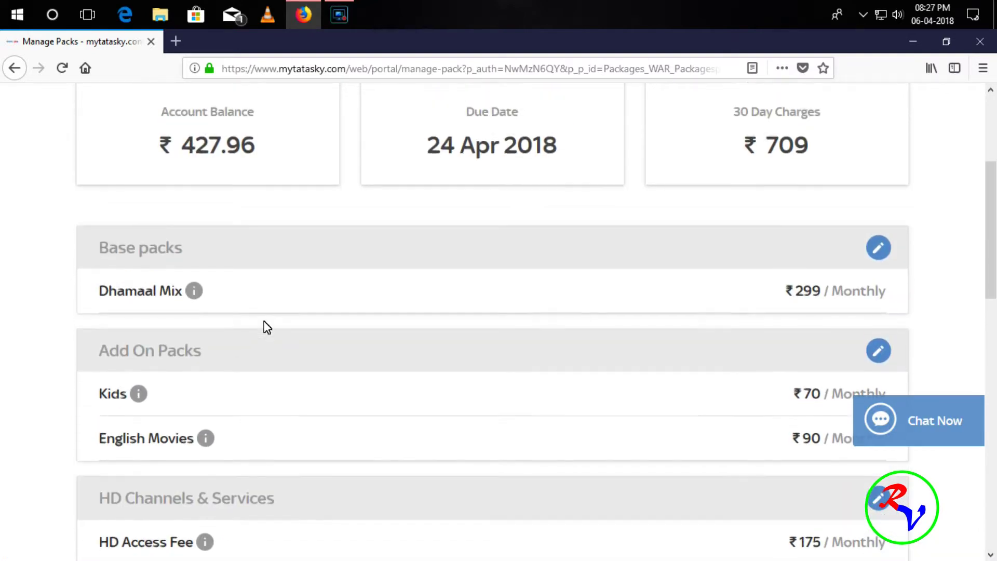
pyautogui.click(879, 352)
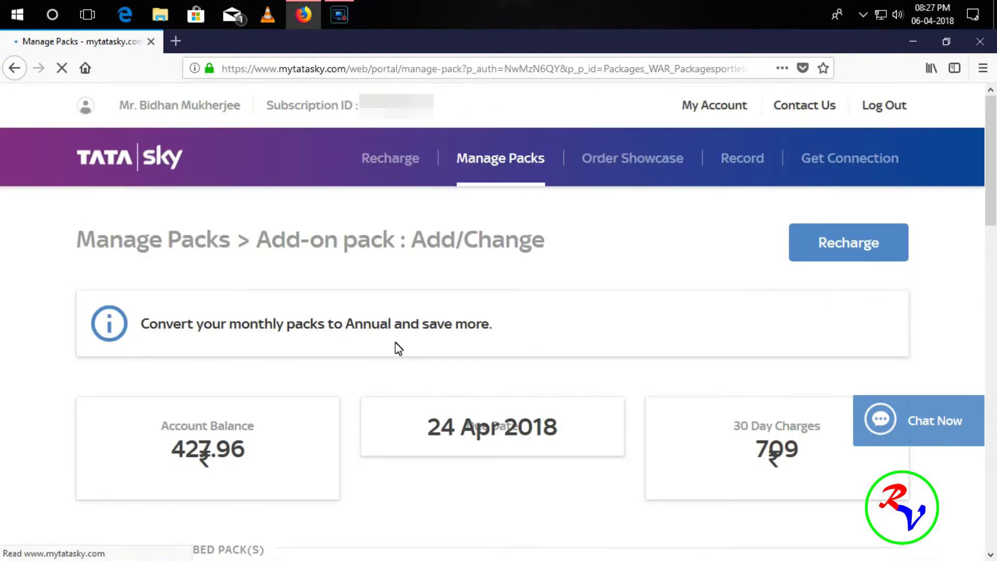
pyautogui.scroll(-3, 399, 347)
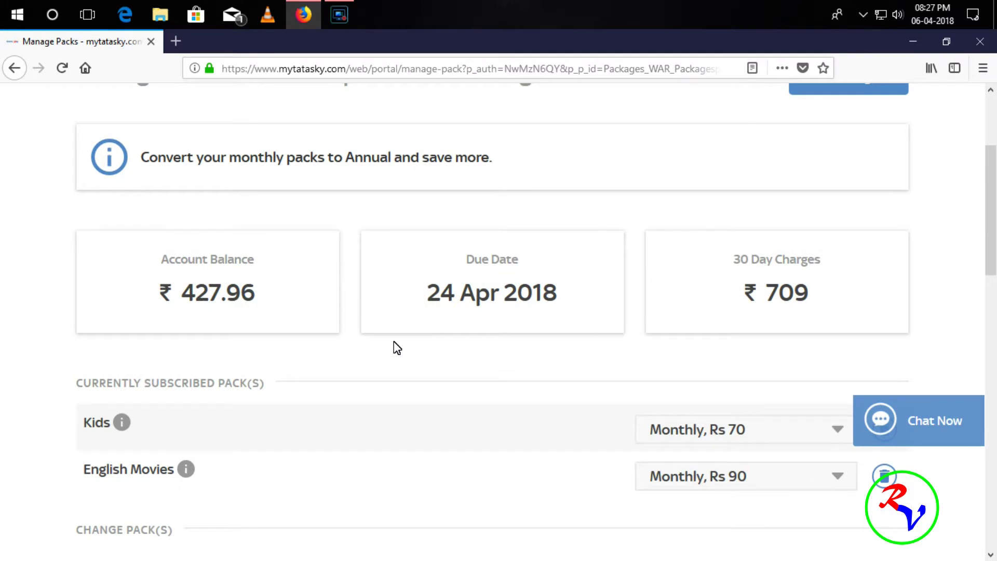
pyautogui.scroll(-2, 397, 347)
pyautogui.scroll(-2, 397, 347)
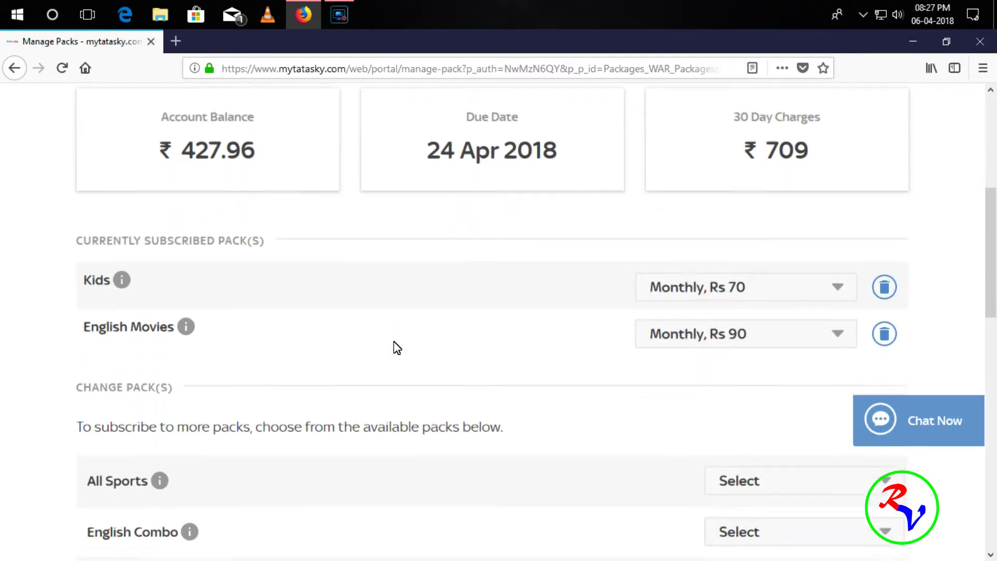
pyautogui.scroll(-2, 398, 348)
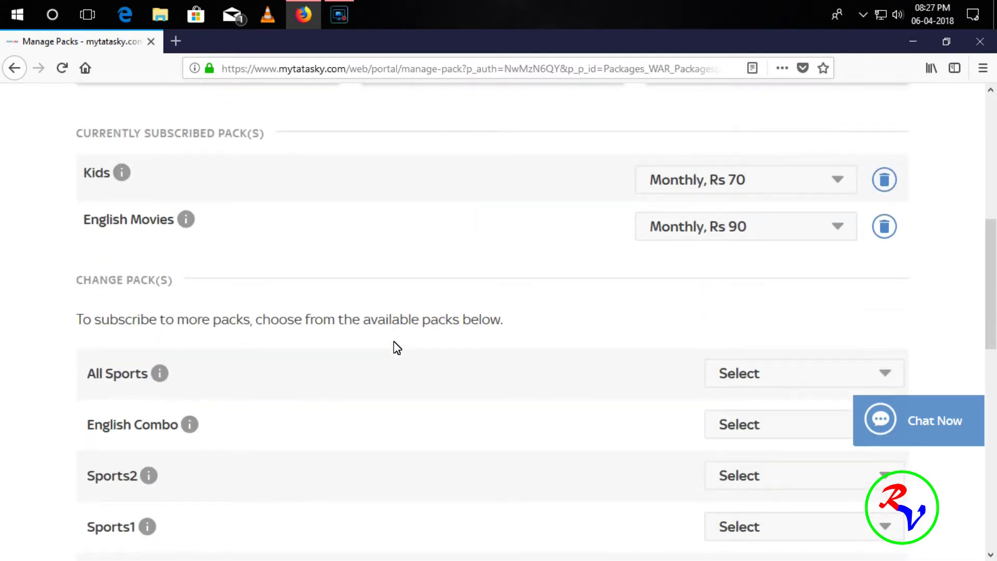
pyautogui.scroll(-2, 398, 347)
pyautogui.click(720, 295)
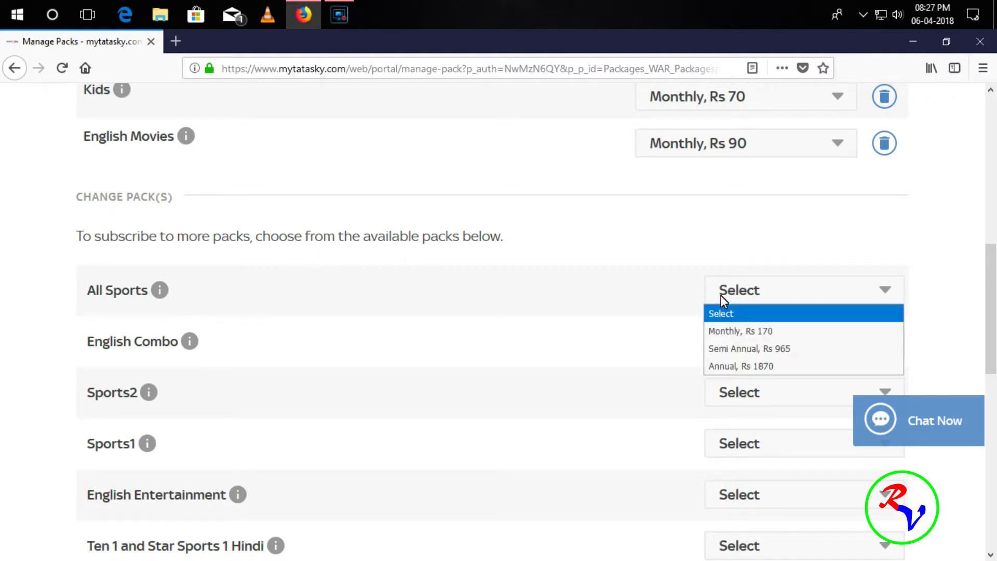
pyautogui.scroll(-2, 372, 365)
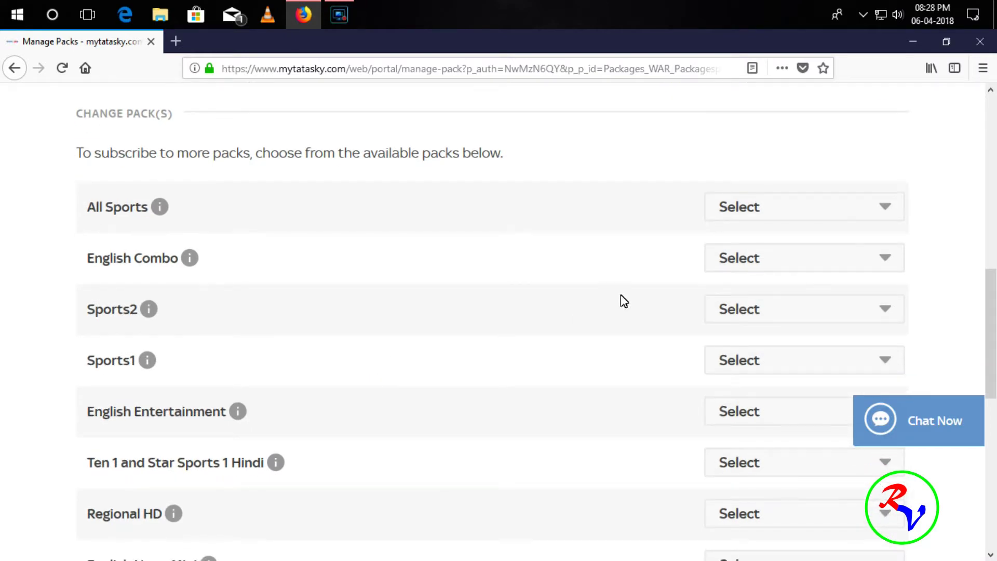
# Examine the Sports2 pack's prices, disclaimer and included sports channels, and close its details
pyautogui.click(148, 311)
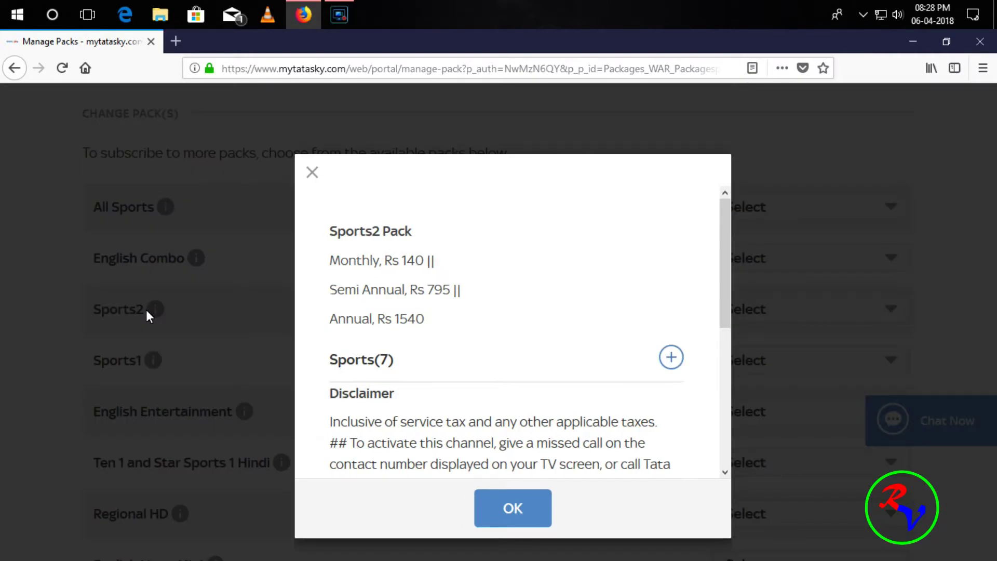
pyautogui.scroll(-5, 389, 341)
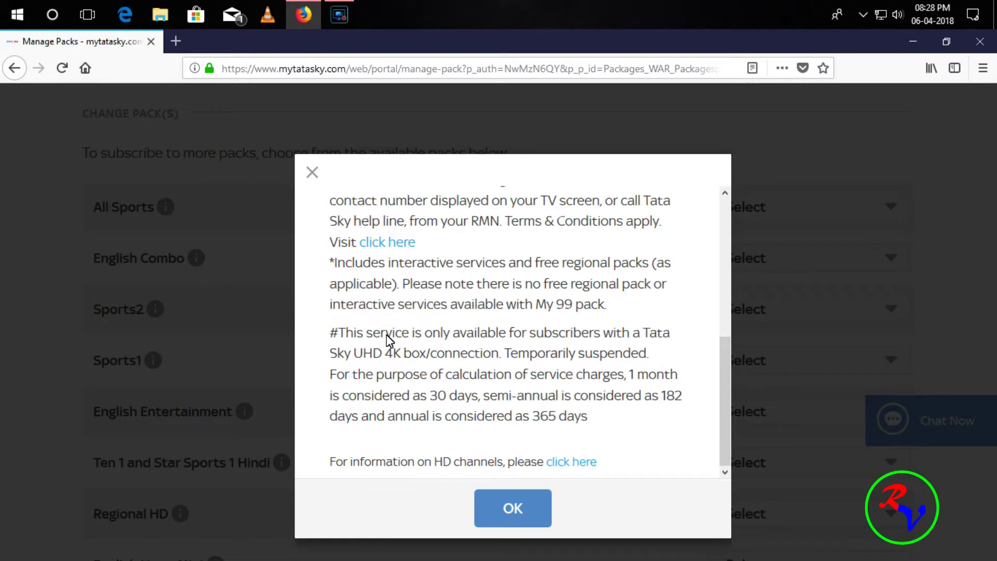
pyautogui.scroll(2, 390, 341)
pyautogui.scroll(-2, 389, 341)
pyautogui.scroll(4, 390, 341)
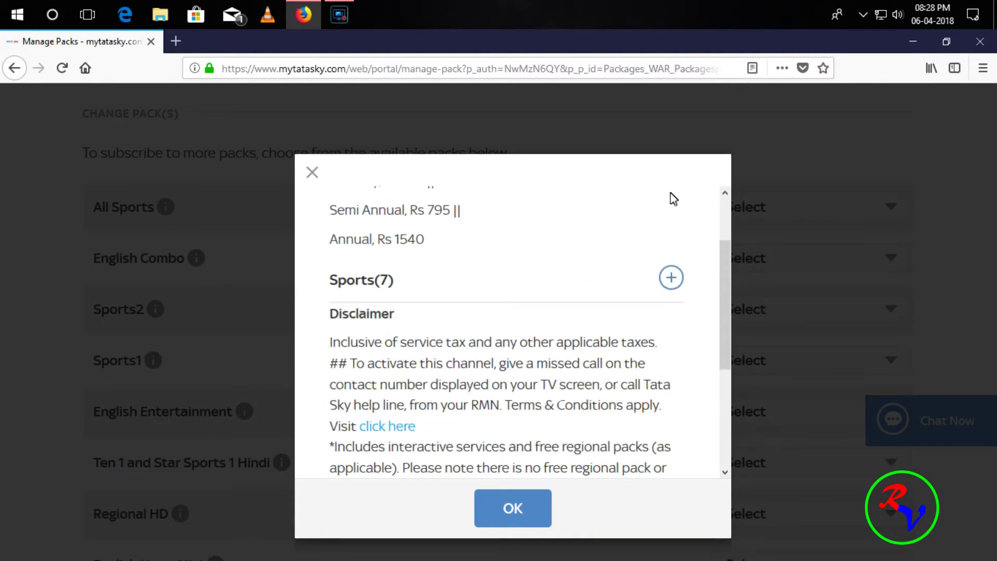
pyautogui.click(665, 280)
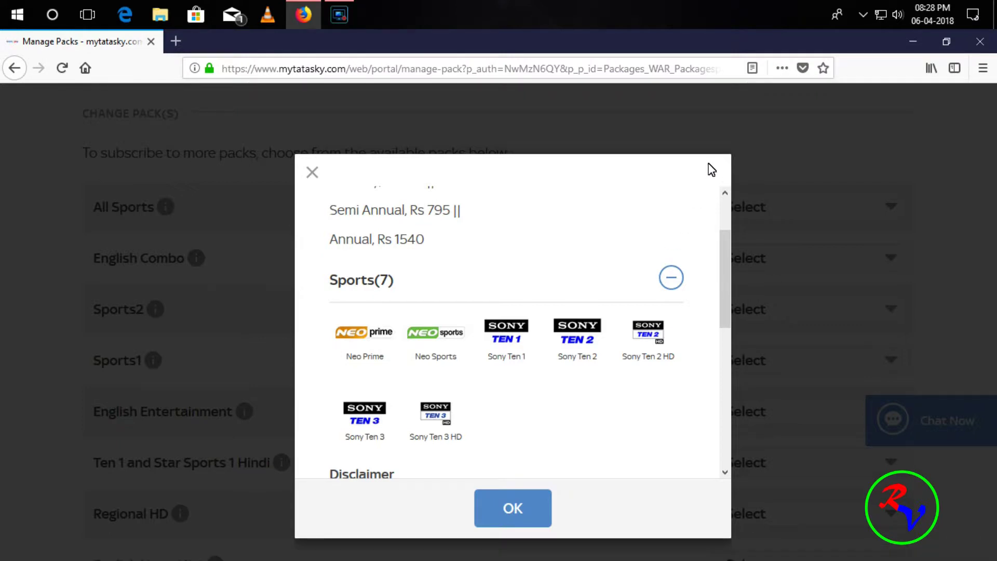
pyautogui.click(311, 173)
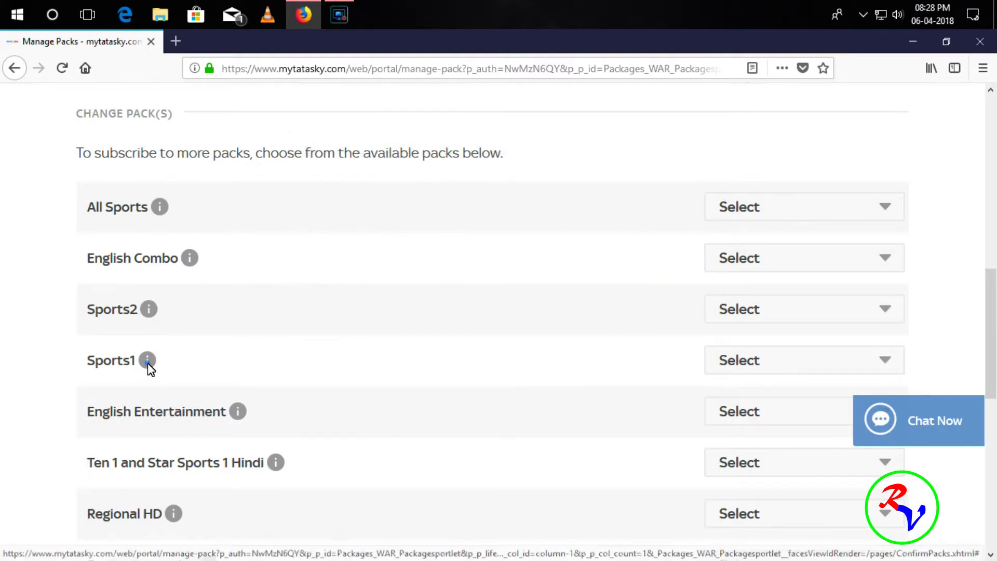
# Examine the Sports1 pack's prices, included sports channels and disclaimer, and close its details
pyautogui.click(148, 362)
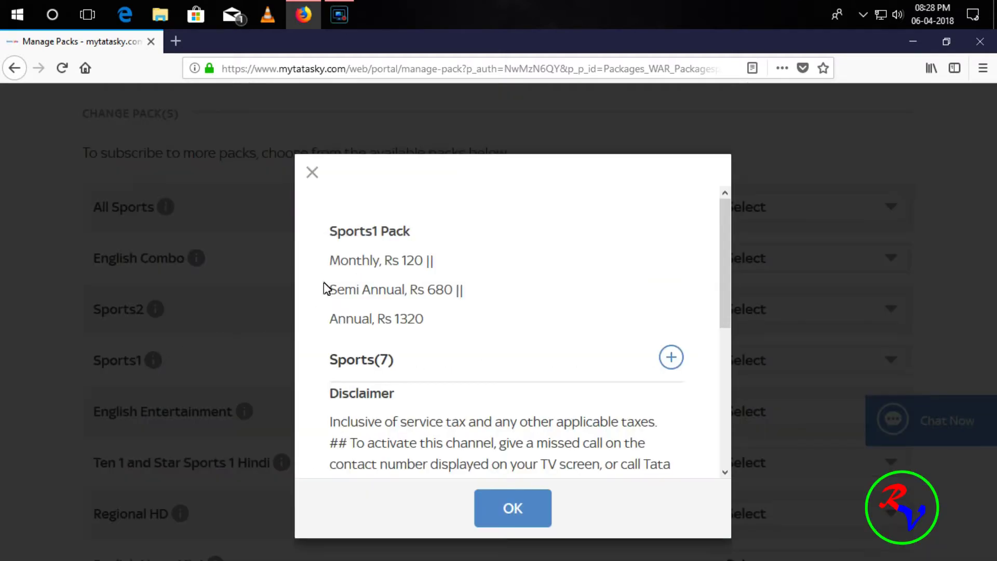
pyautogui.click(669, 357)
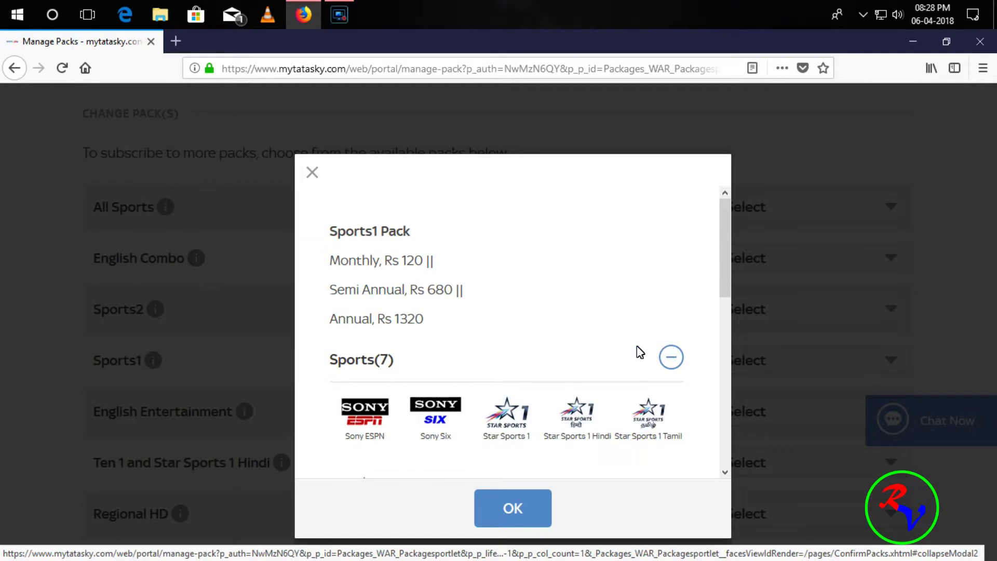
pyautogui.scroll(-3, 565, 344)
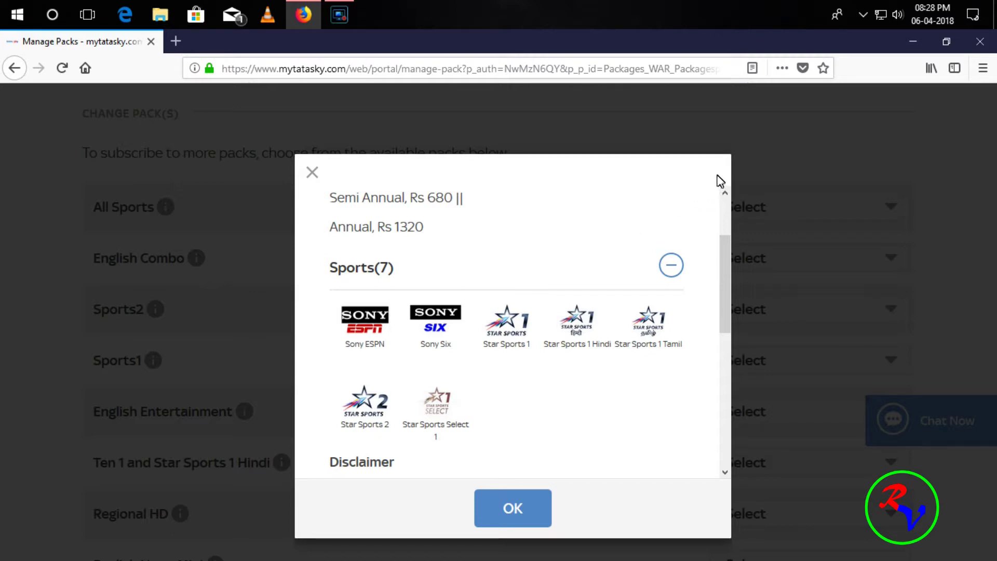
pyautogui.scroll(-3, 514, 419)
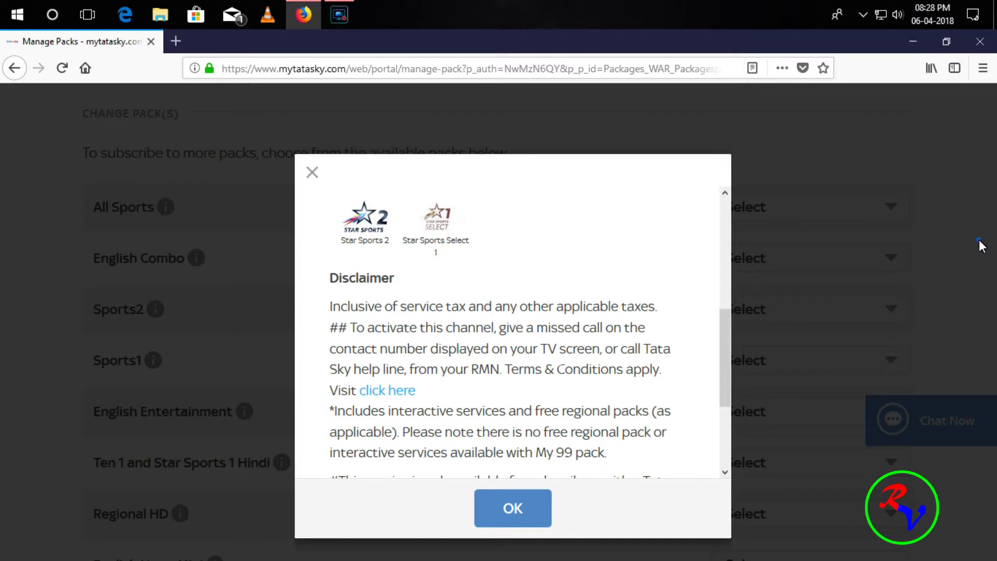
pyautogui.click(312, 172)
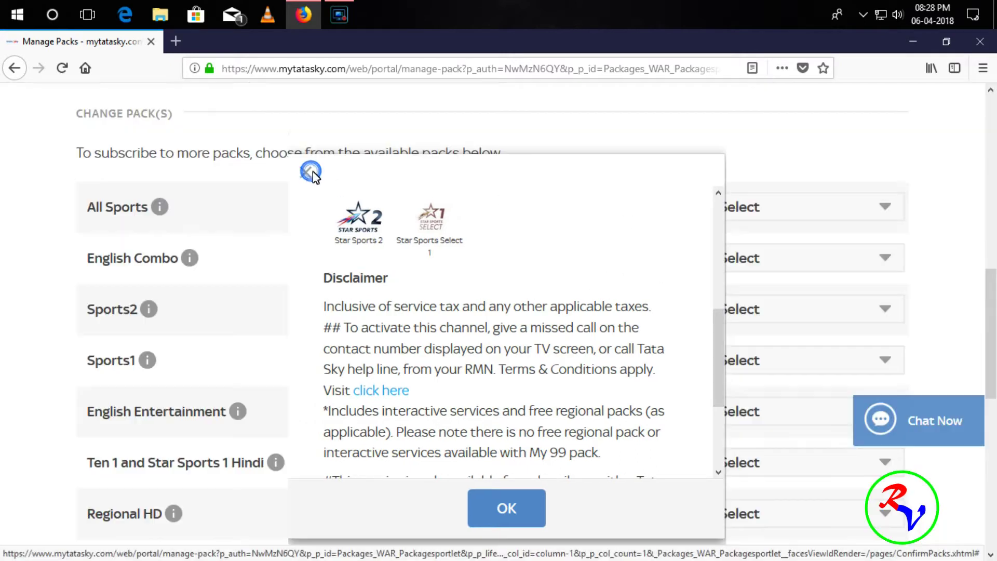
# Look through the remaining add-on packs and examine the details of the Ten 1 and Star Sports 1 Hindi pack
pyautogui.scroll(-3, 230, 319)
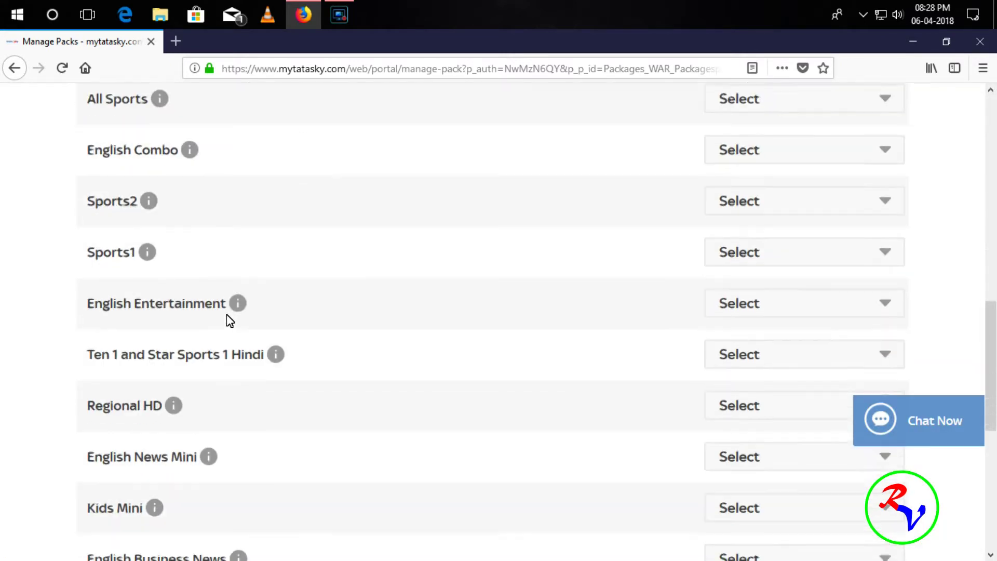
pyautogui.scroll(-2, 265, 245)
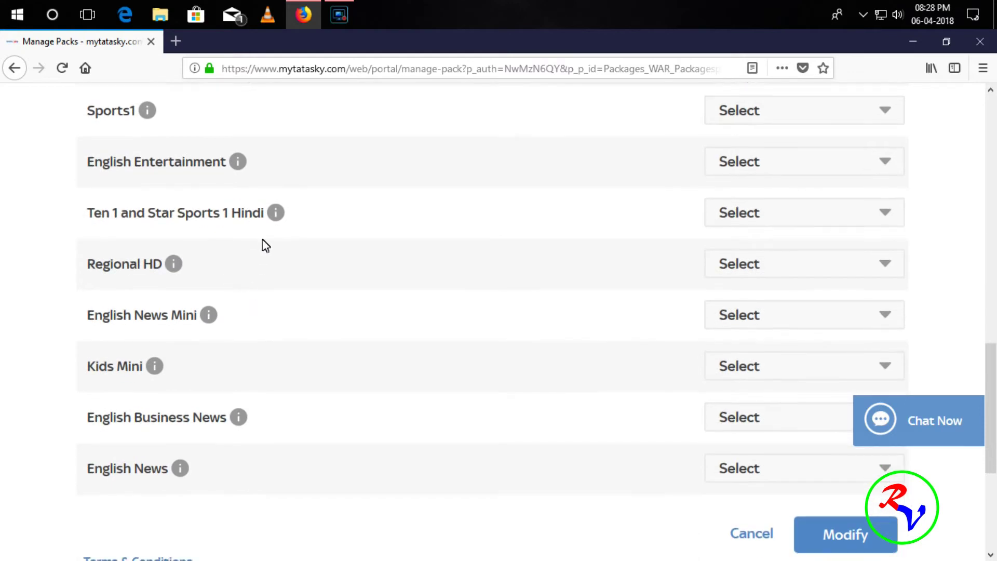
pyautogui.click(277, 214)
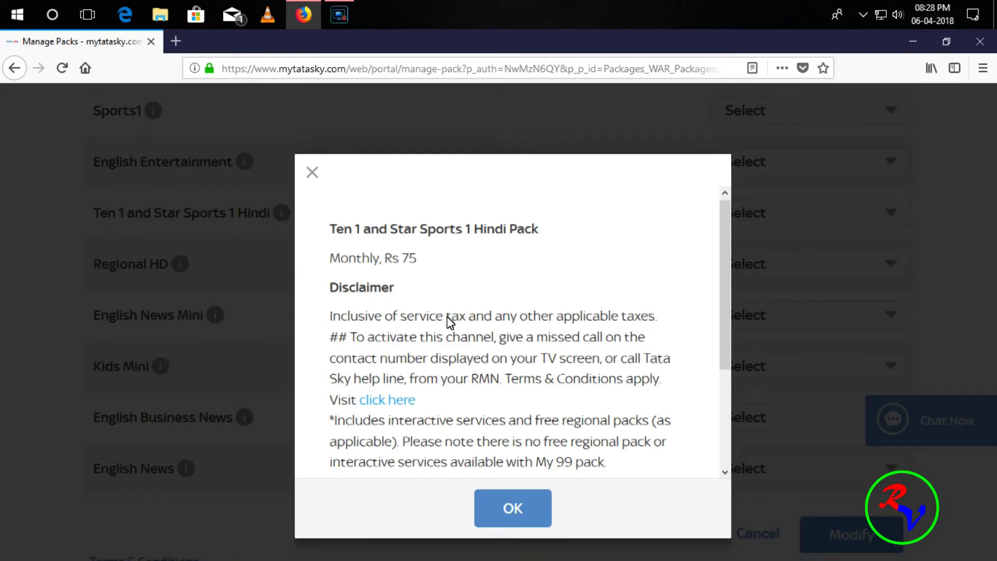
pyautogui.scroll(-3, 450, 322)
pyautogui.click(312, 172)
# Examine the All Sports pack's prices, disclaimer and included sports channels, and close its details
pyautogui.scroll(5, 185, 224)
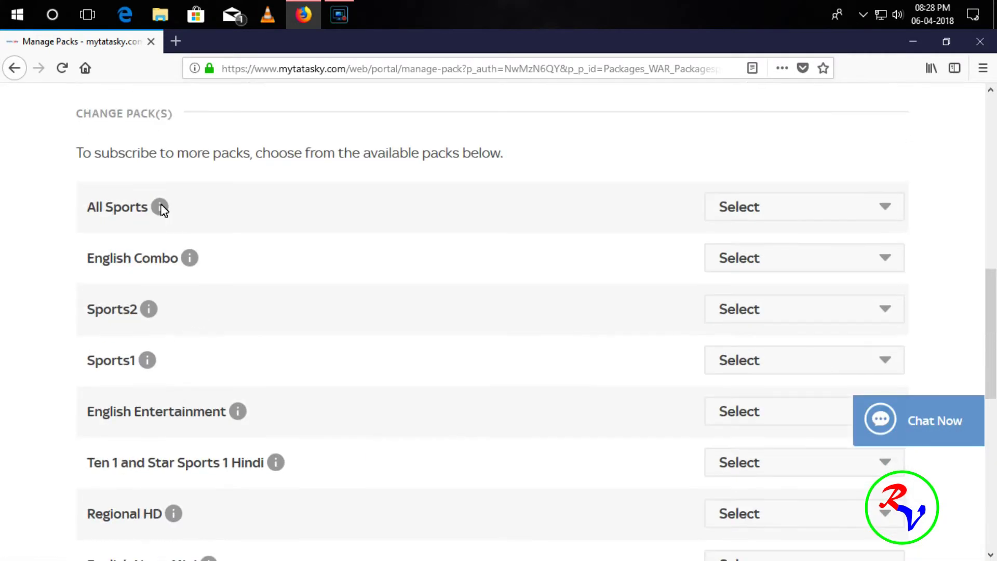
pyautogui.click(161, 207)
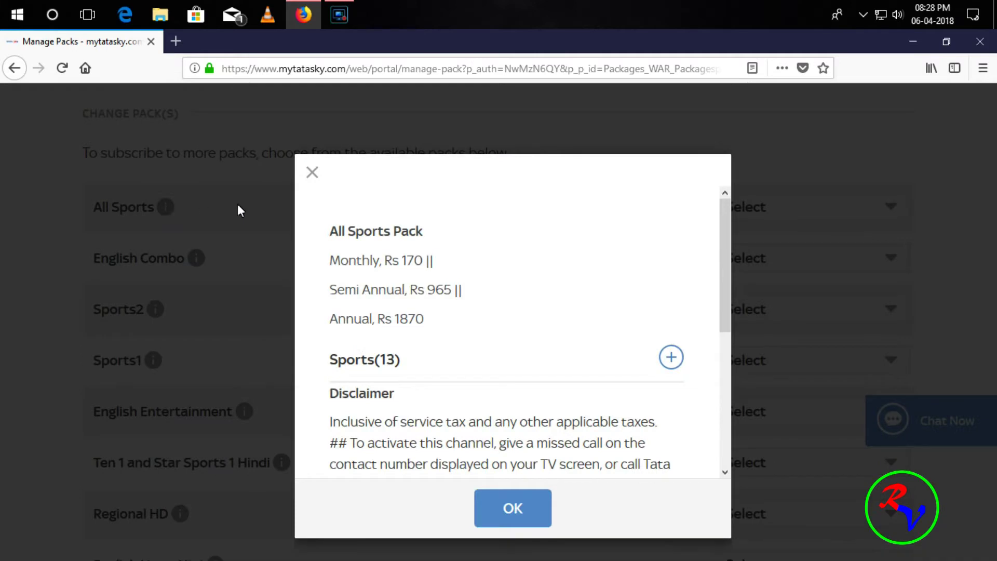
pyautogui.scroll(-4, 375, 294)
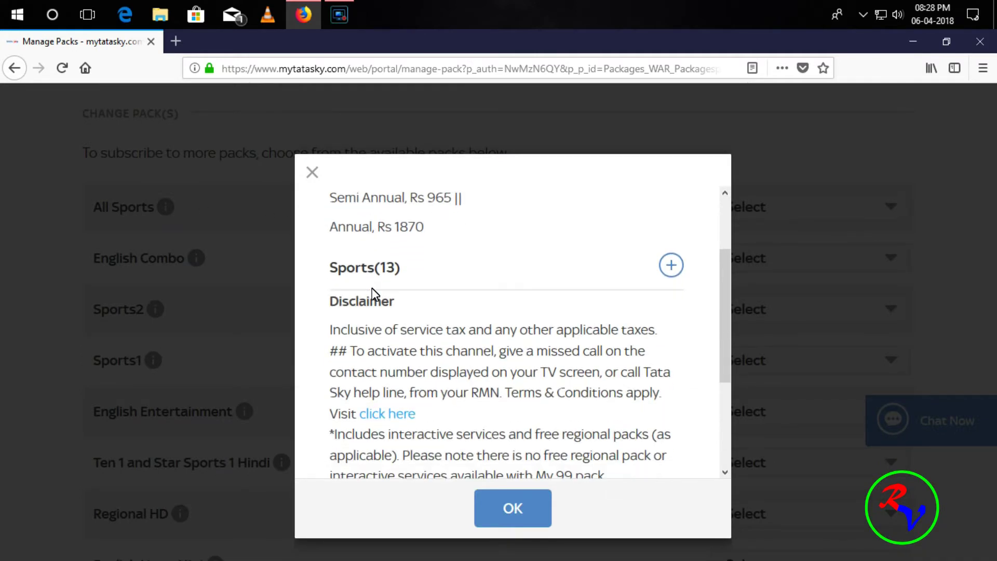
pyautogui.scroll(5, 375, 294)
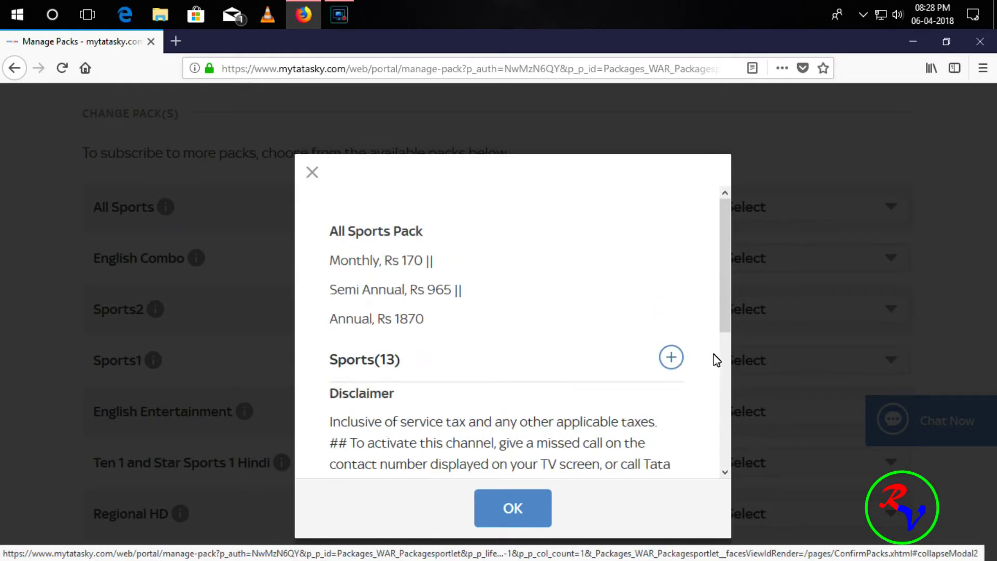
pyautogui.click(679, 355)
pyautogui.scroll(-3, 575, 344)
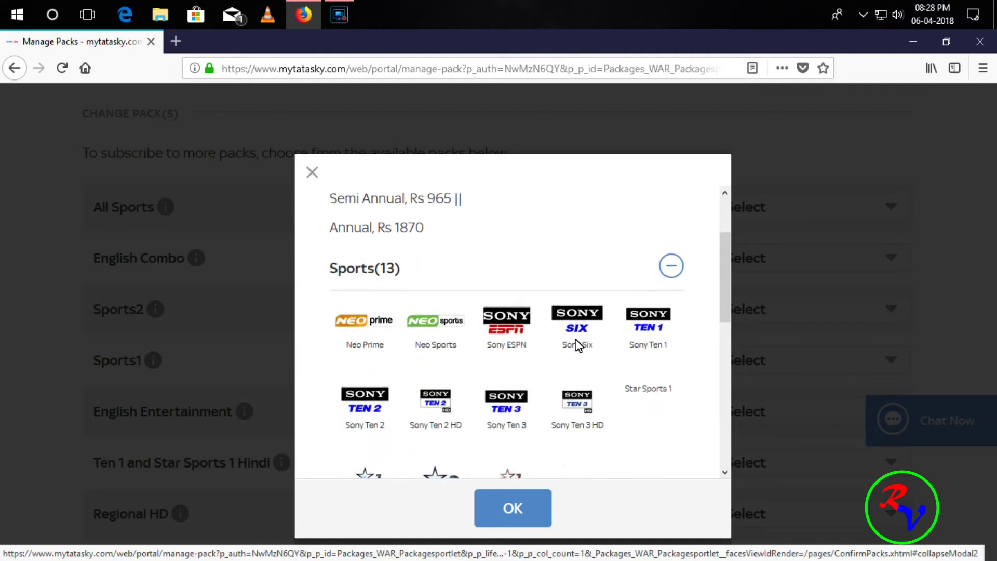
pyautogui.scroll(-1, 576, 345)
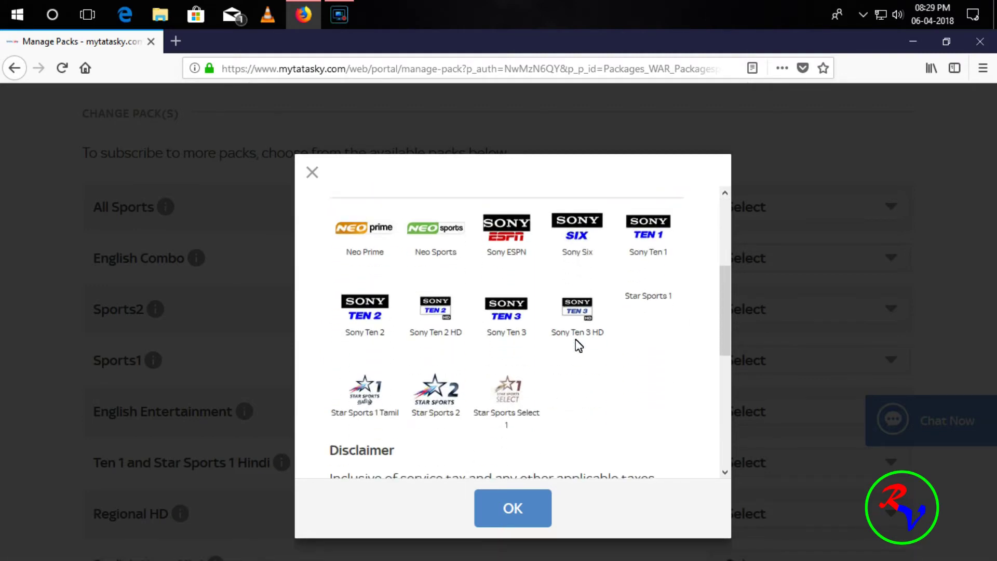
pyautogui.click(304, 176)
# Choose the "Monthly, Rs 170" subscription for the All Sports add-on pack and submit the add-on modification
pyautogui.click(803, 208)
pyautogui.click(781, 250)
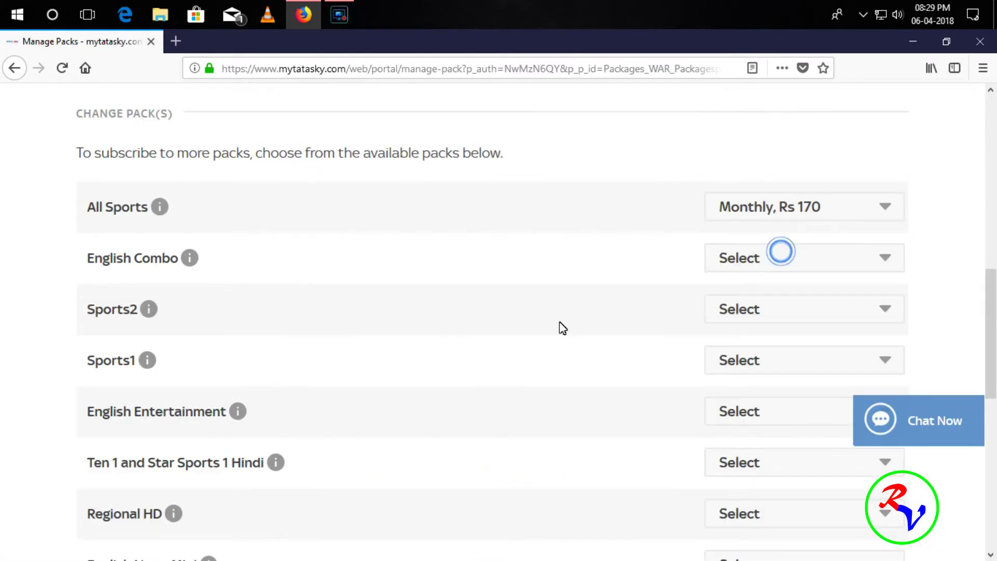
pyautogui.scroll(-10, 563, 328)
pyautogui.click(855, 281)
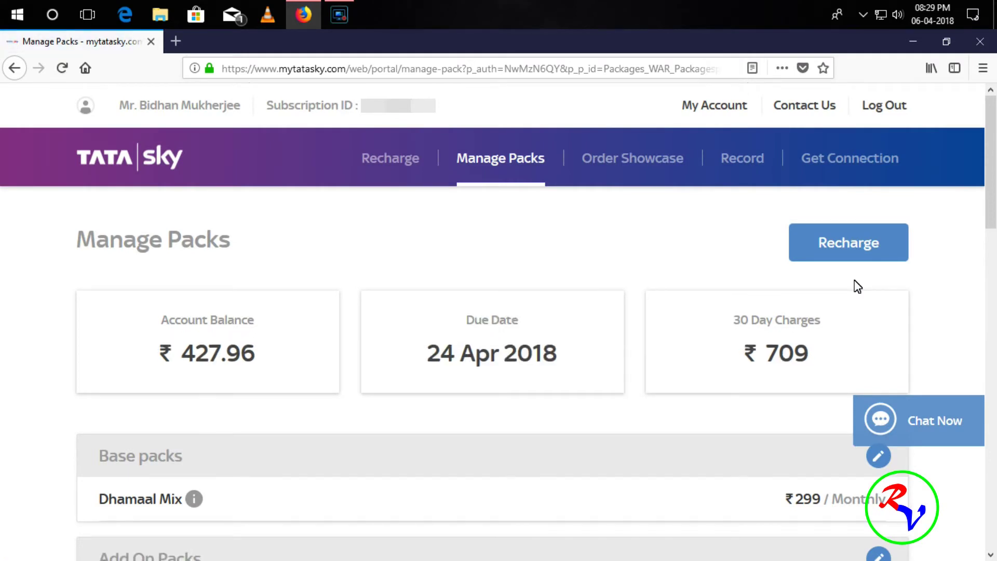
# Review the pending changes across all pack groups and confirm adding All Sports and dropping Sony Ten 3 HD
pyautogui.scroll(-10, 753, 285)
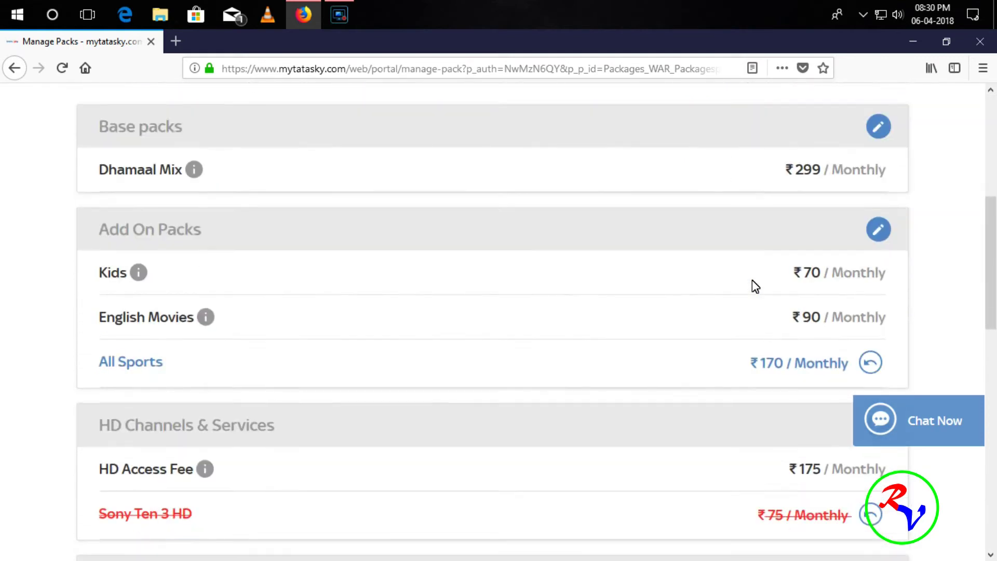
pyautogui.scroll(-2, 755, 286)
pyautogui.scroll(2, 755, 286)
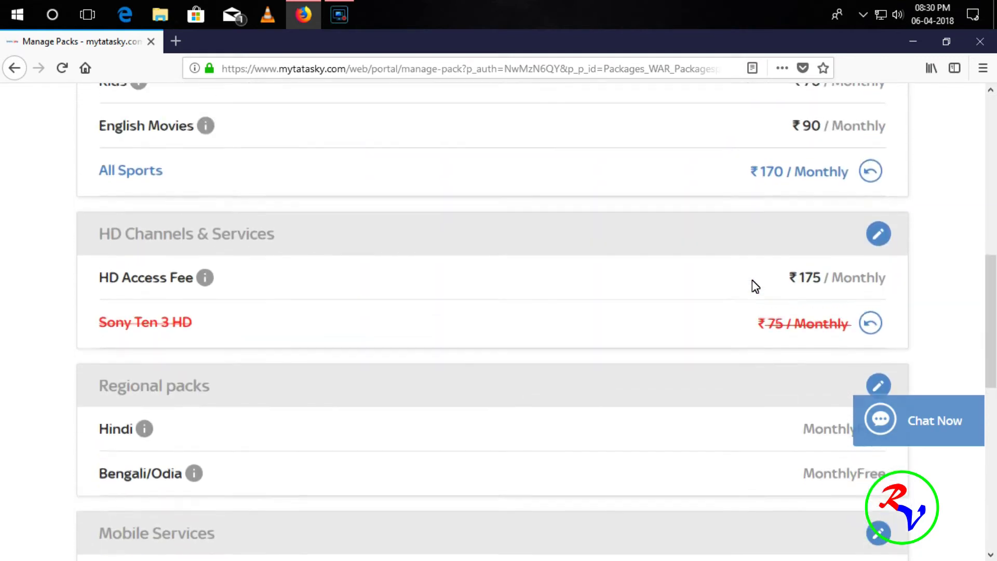
pyautogui.scroll(-10, 755, 287)
pyautogui.scroll(-1, 755, 286)
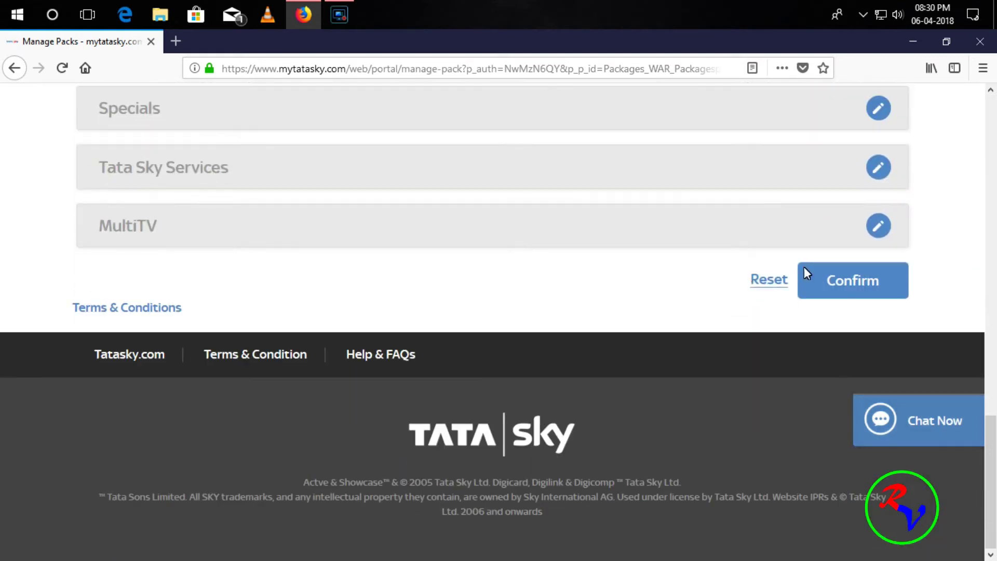
pyautogui.click(843, 283)
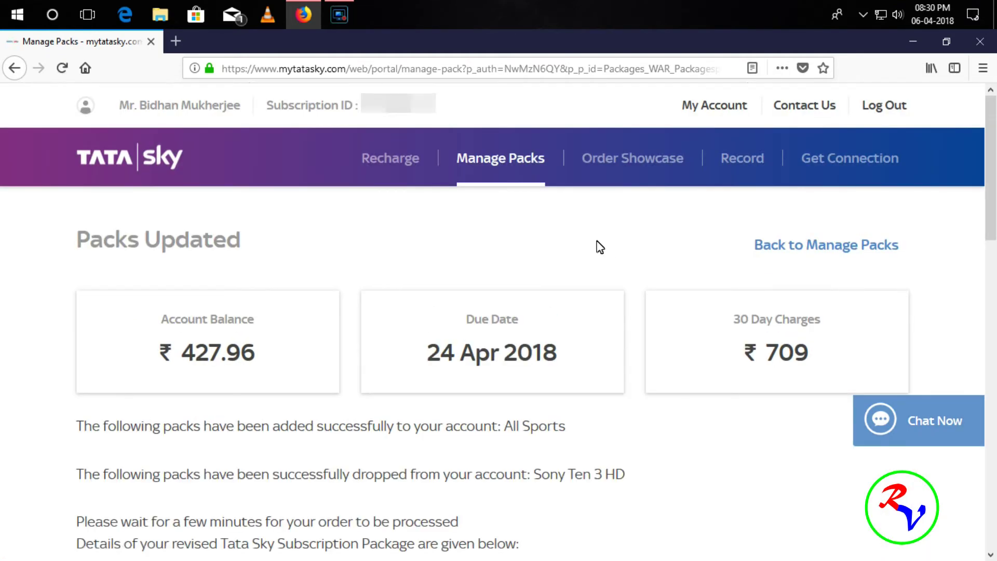
# Check the details of the revised subscription package on the update summary and log out of the account
pyautogui.scroll(-3, 288, 369)
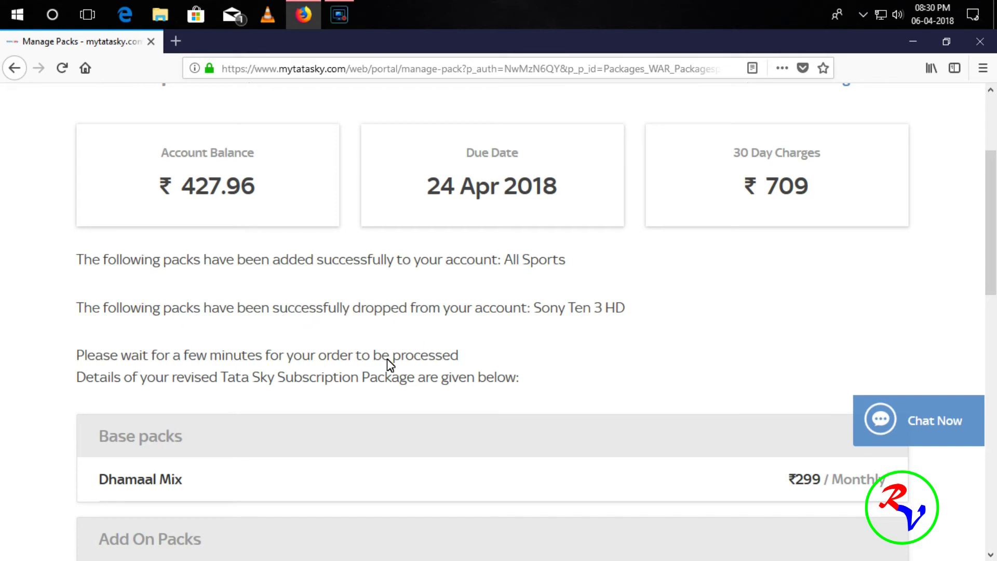
pyautogui.scroll(-8, 390, 365)
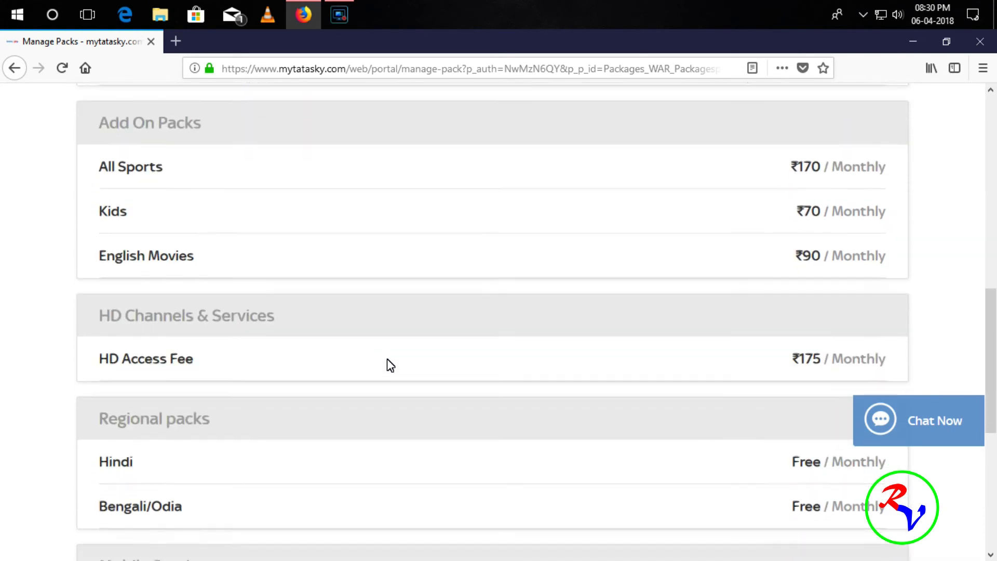
pyautogui.scroll(-7, 391, 365)
pyautogui.scroll(7, 391, 366)
pyautogui.scroll(10, 668, 246)
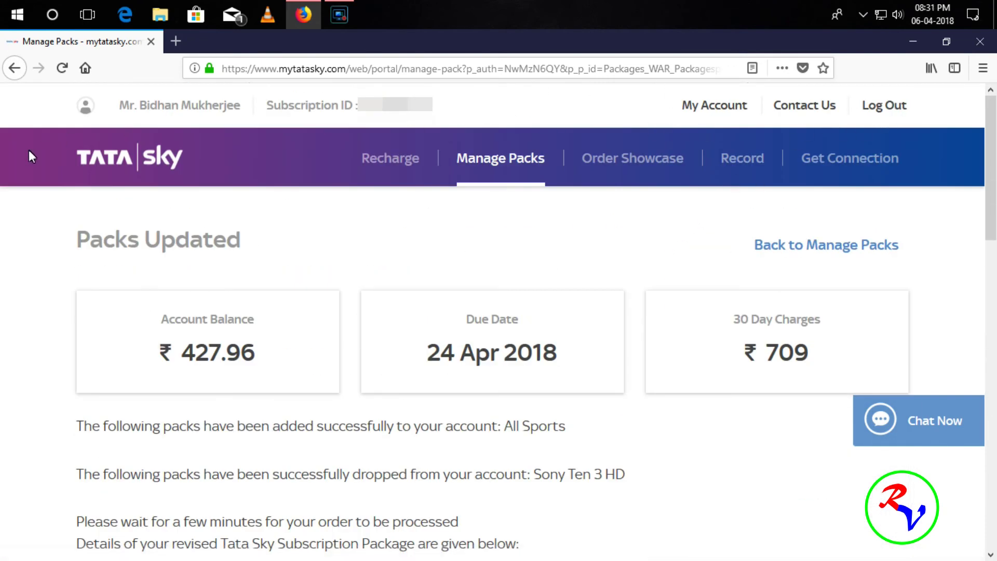
pyautogui.click(896, 107)
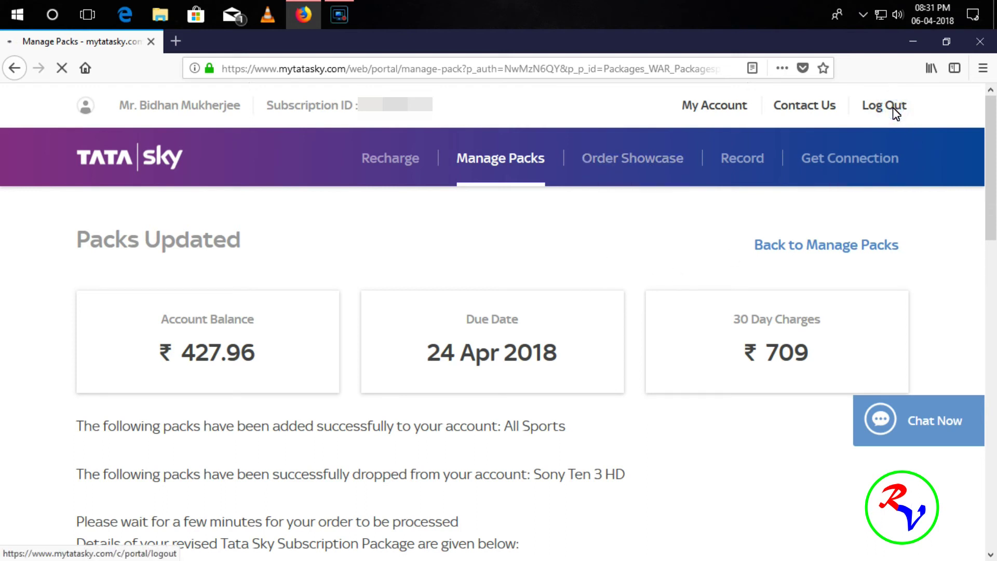